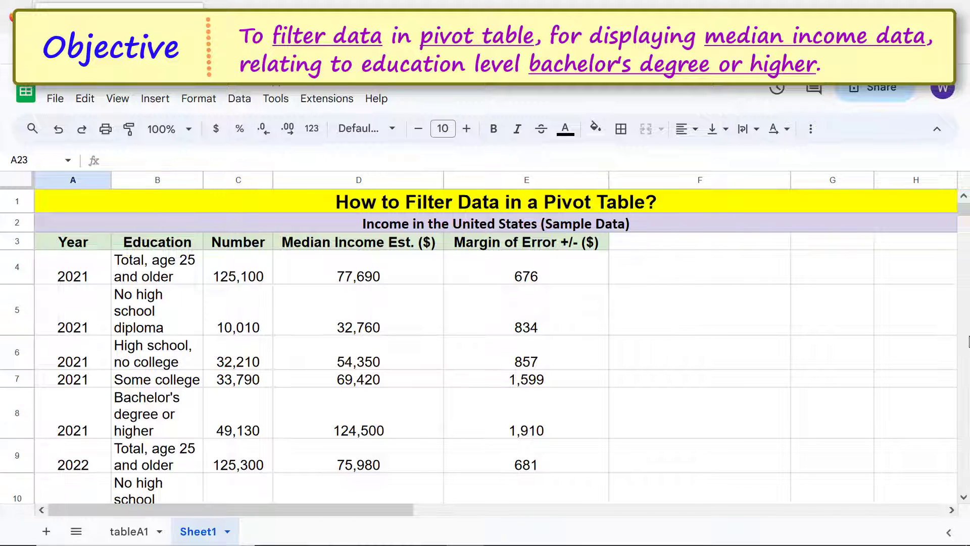
Select the income data table A3:E13, starting from the Year header.
left_click(101, 244)
scroll(446, 363, "down", 6)
key("ctrl+shift+Down")
key("ctrl+shift+Right")
scroll(353, 303, "up", 6)
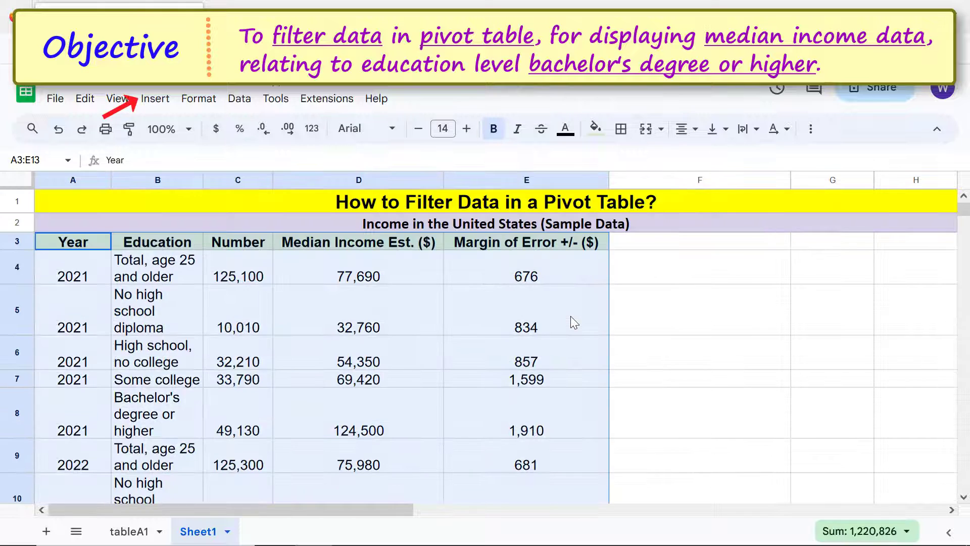
Insert a pivot table on the existing sheet at cell F3.
left_click(165, 101)
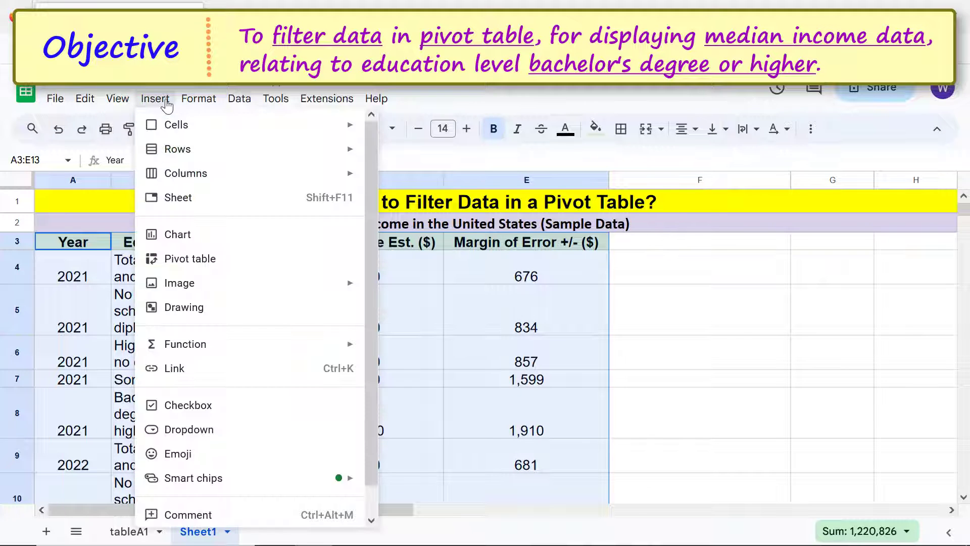
left_click(184, 260)
left_click(373, 339)
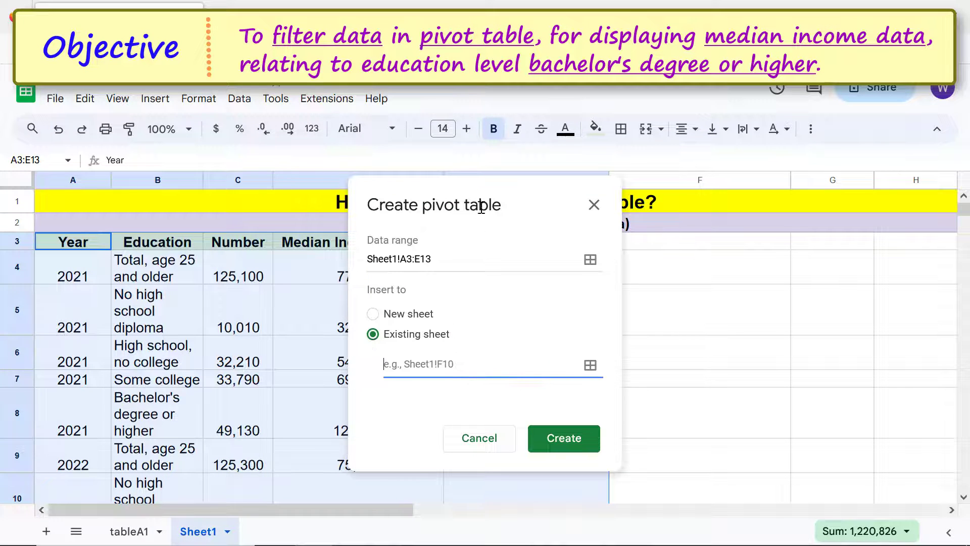
left_click_drag(488, 198, 387, 197)
left_click(641, 242)
left_click(475, 302)
left_click(563, 420)
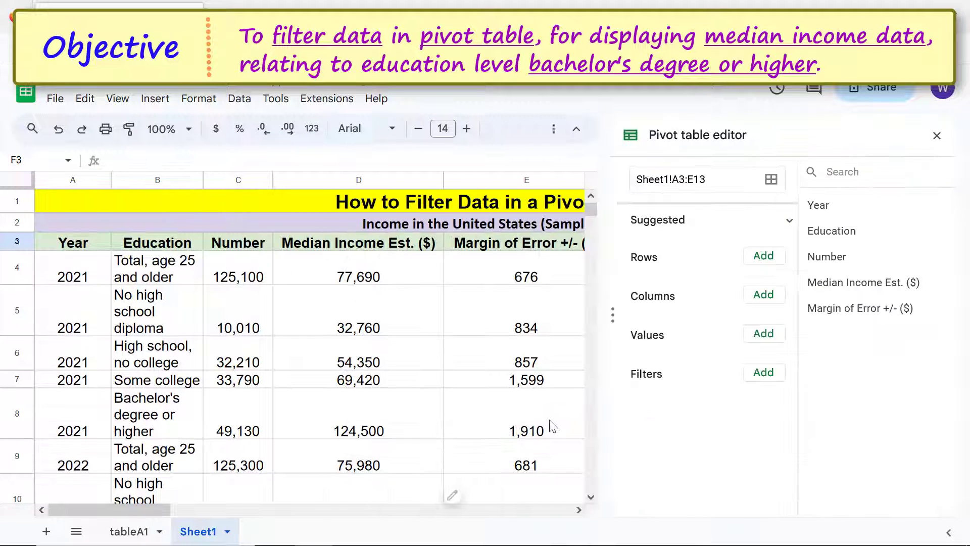
left_click_drag(157, 510, 317, 511)
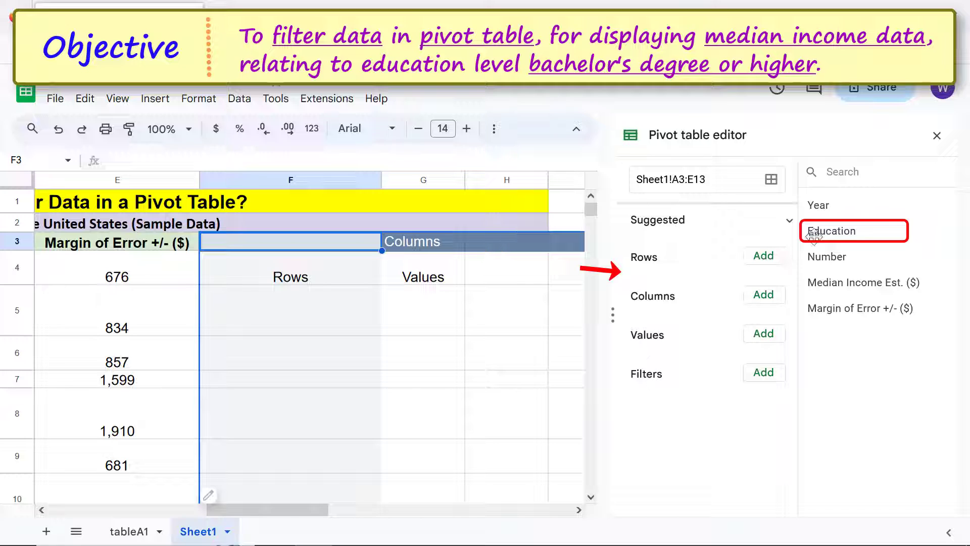
Put Education in Rows and Year in Columns, turning off Show totals for both.
left_click_drag(814, 233, 644, 290)
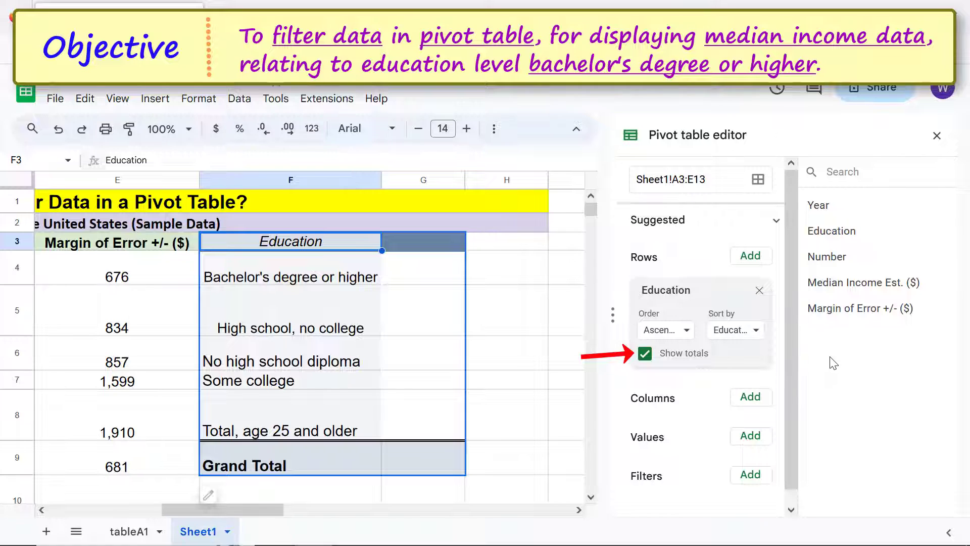
left_click(645, 353)
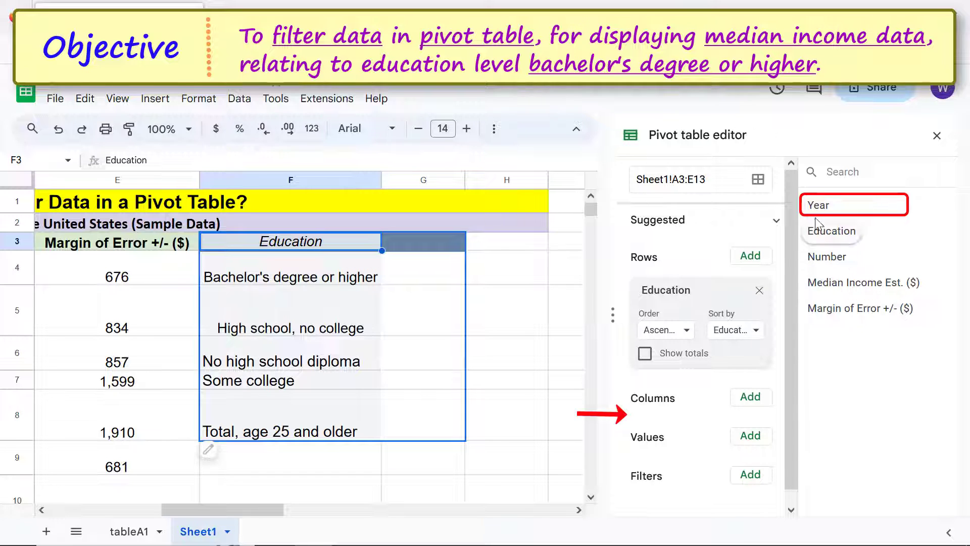
left_click_drag(818, 205, 626, 429)
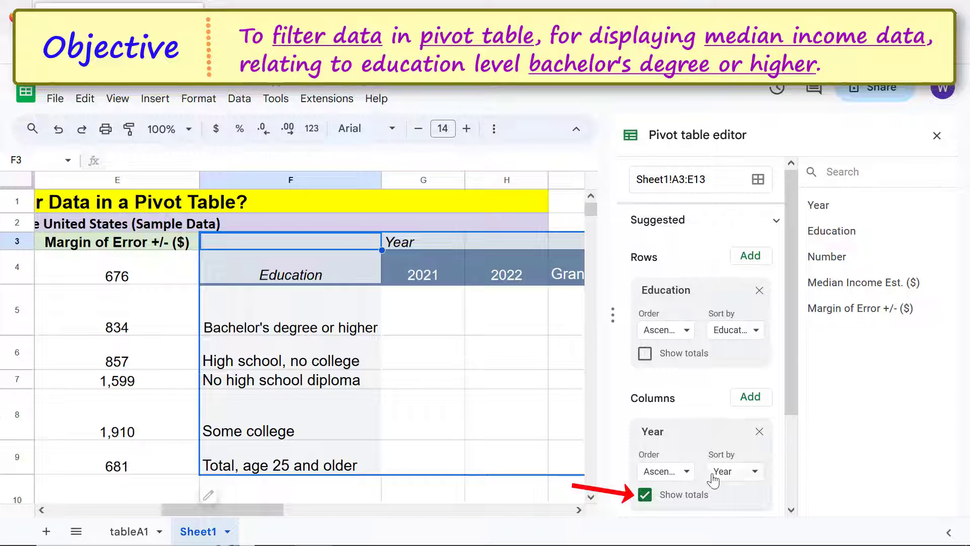
left_click(645, 495)
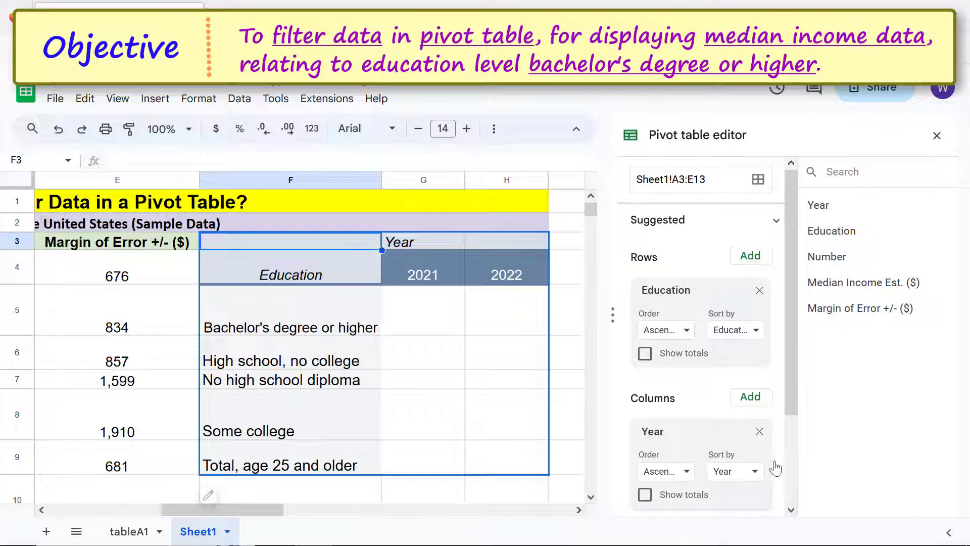
left_click_drag(787, 375, 796, 470)
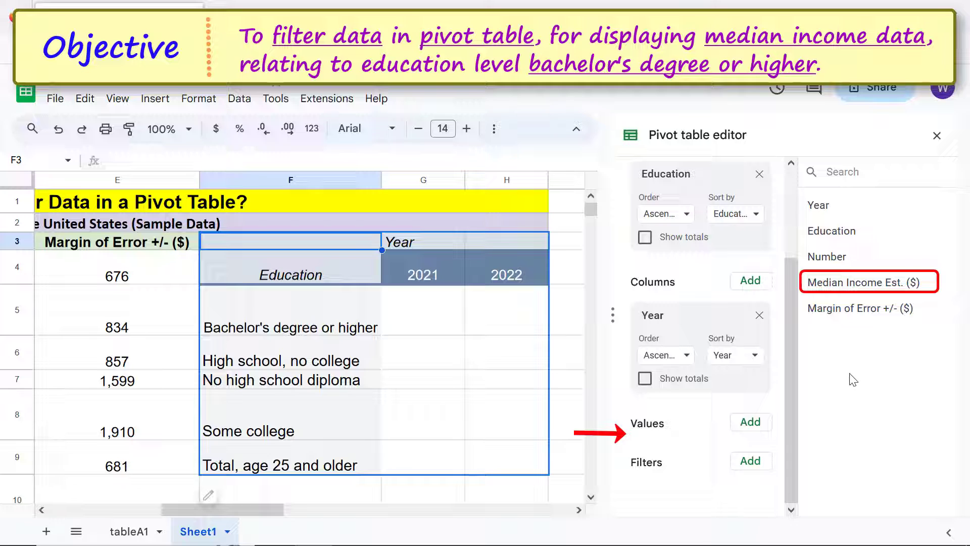
Add Median Income Est. ($) to Values, summed per education level and year.
left_click_drag(839, 282, 653, 448)
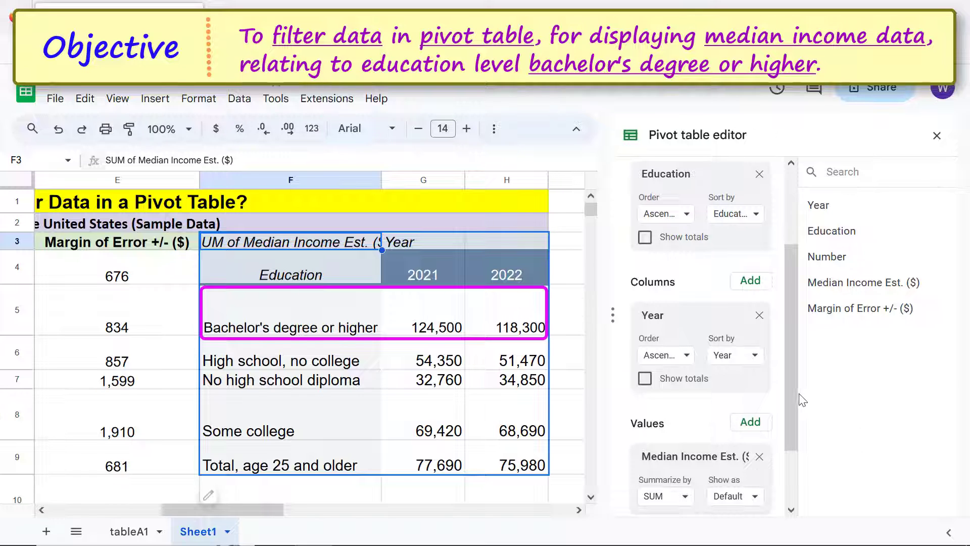
left_click_drag(792, 380, 804, 480)
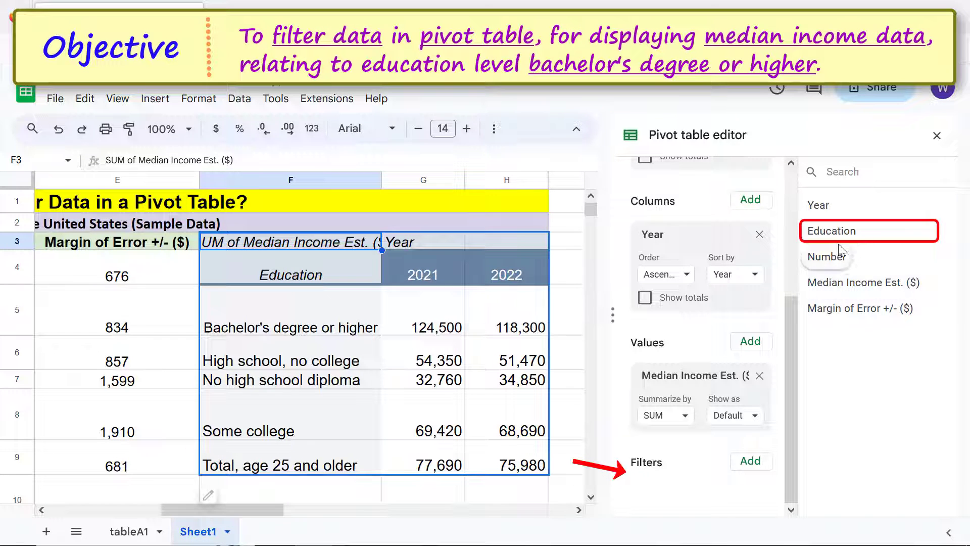
Add an Education filter showing only Bachelor's degree or higher, searched with 'bac'.
left_click_drag(836, 237, 791, 310)
mouse_move(709, 470)
left_mouse_down()
mouse_move(677, 498)
mouse_move(662, 495)
mouse_move(703, 472)
left_mouse_up()
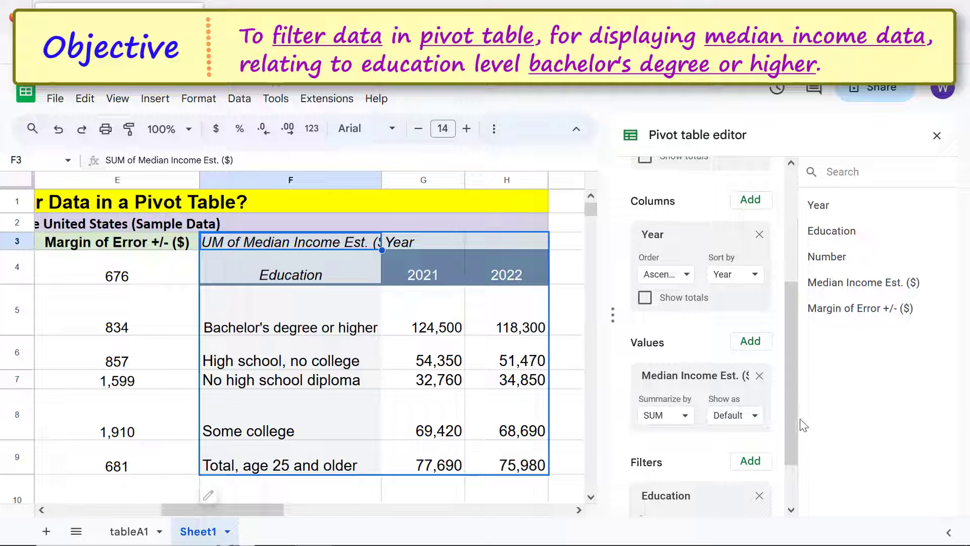
left_click_drag(790, 417, 789, 481)
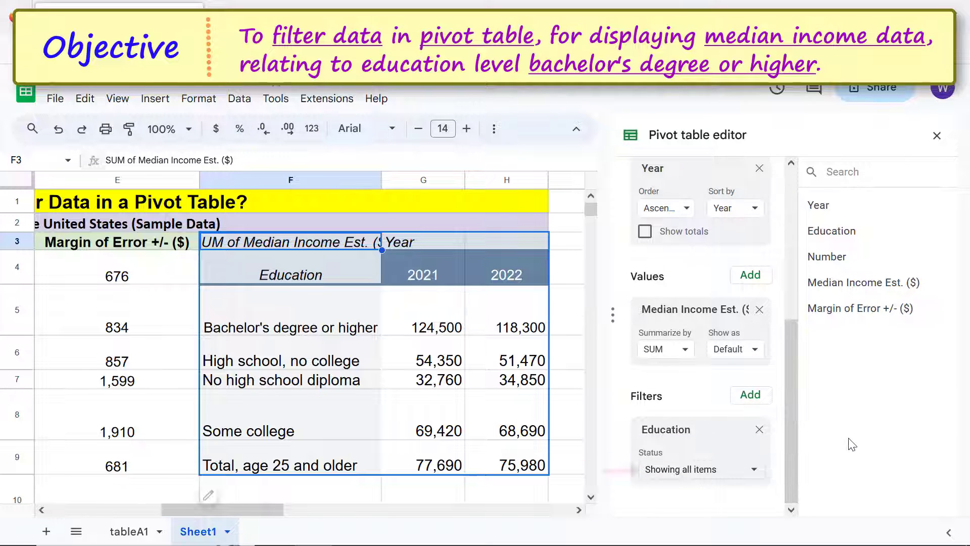
left_click(682, 471)
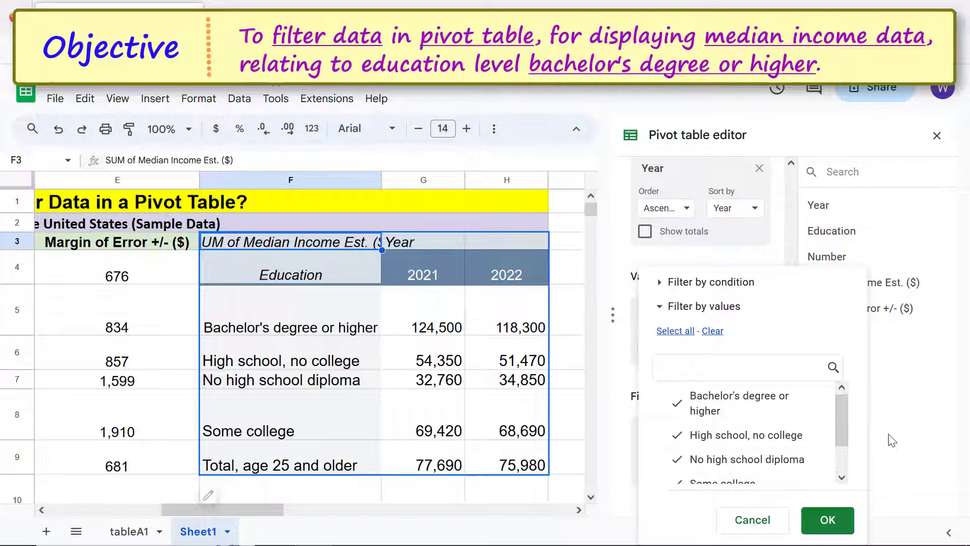
left_click(712, 331)
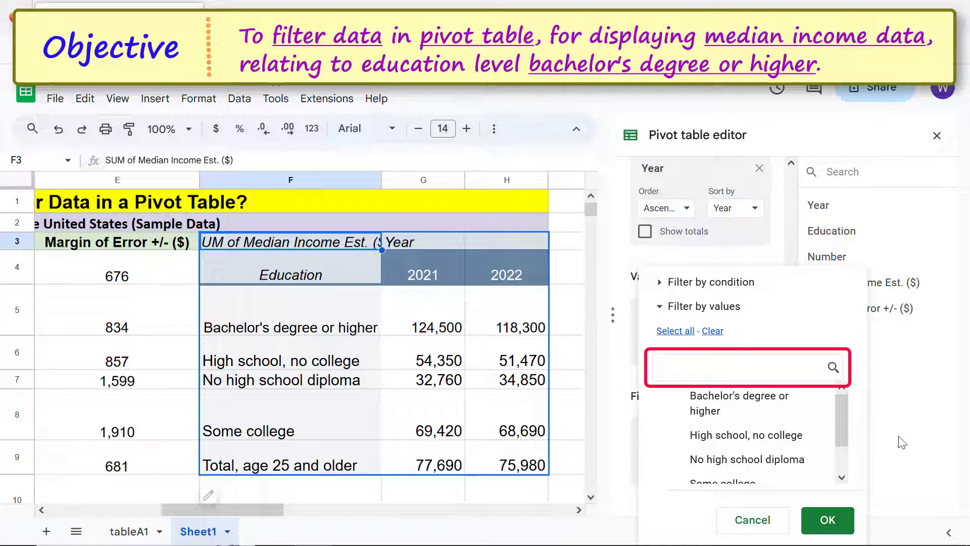
left_click(697, 370)
type("bac")
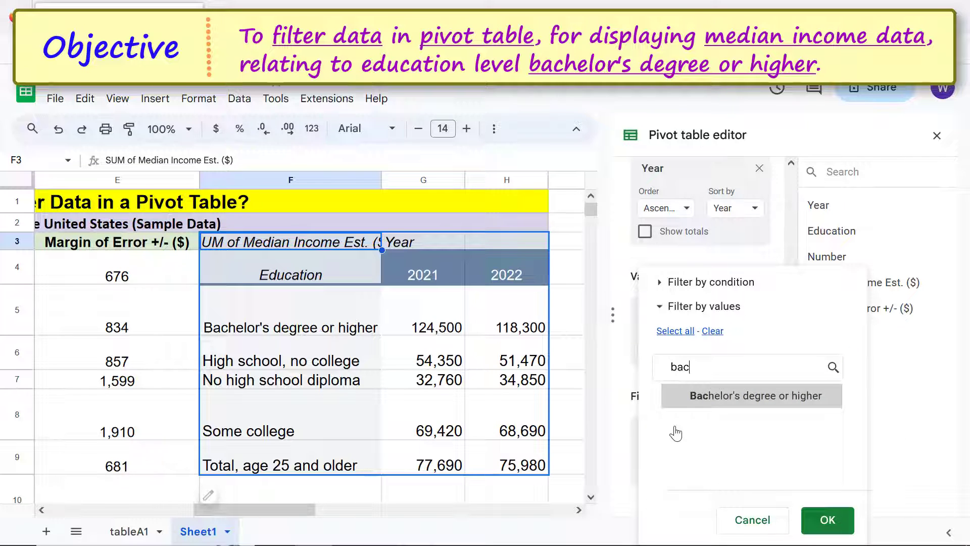
left_click(693, 395)
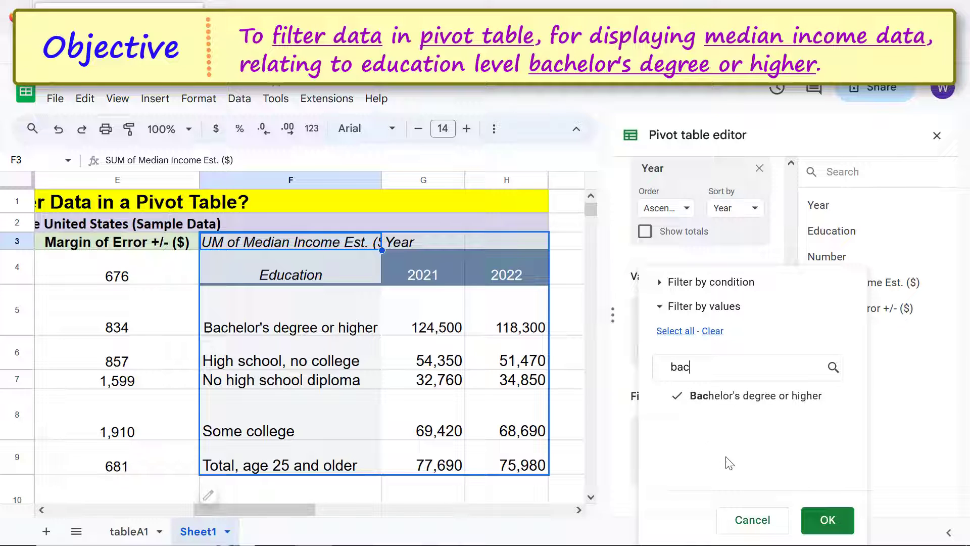
left_click(823, 519)
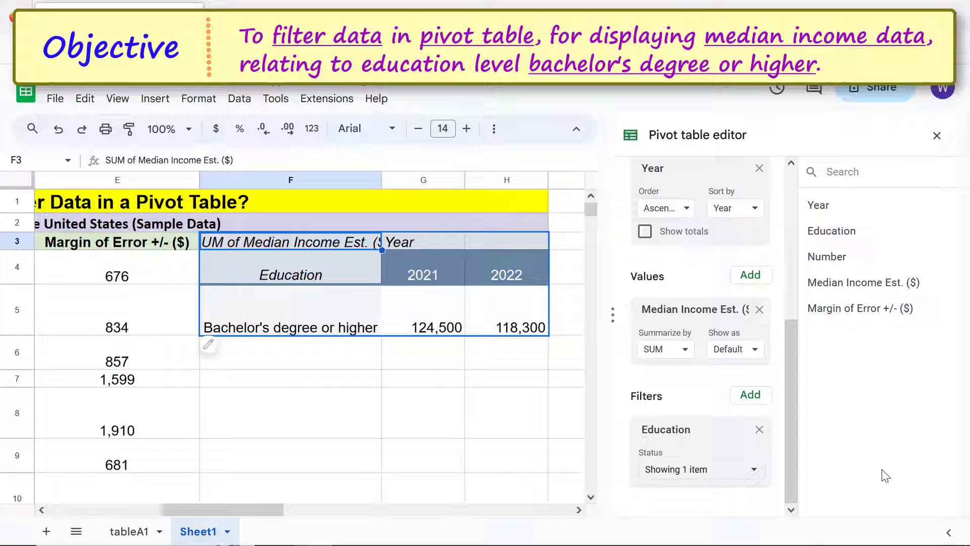
Close the pivot editor and retitle the F3 header to 'Median Income ($)'.
left_click(937, 135)
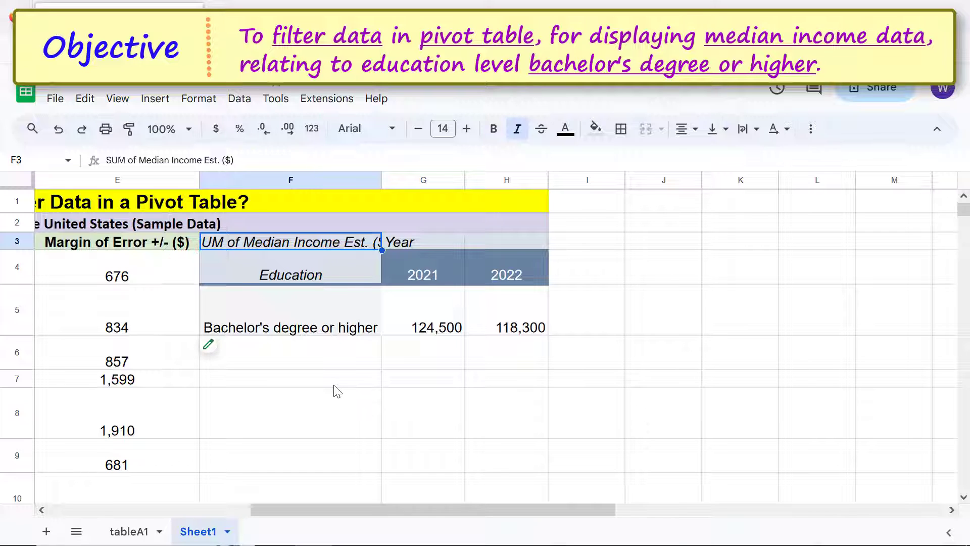
type("Median Income ($)")
key("Return")
left_click(303, 385)
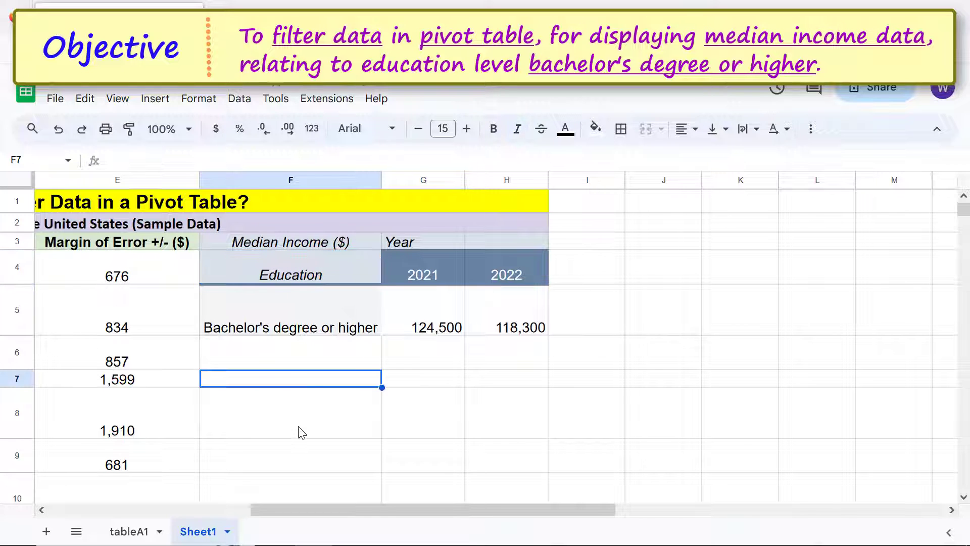
left_click_drag(262, 512, 116, 525)
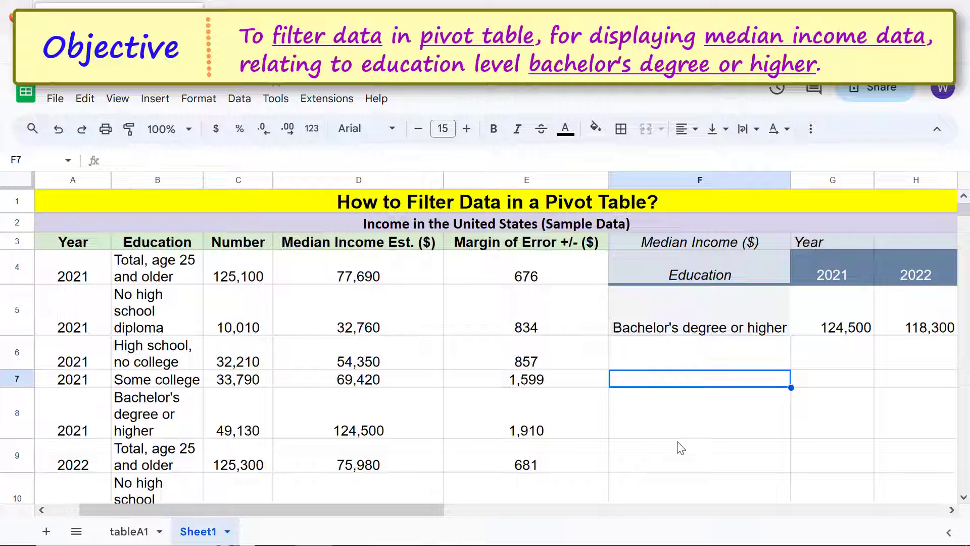